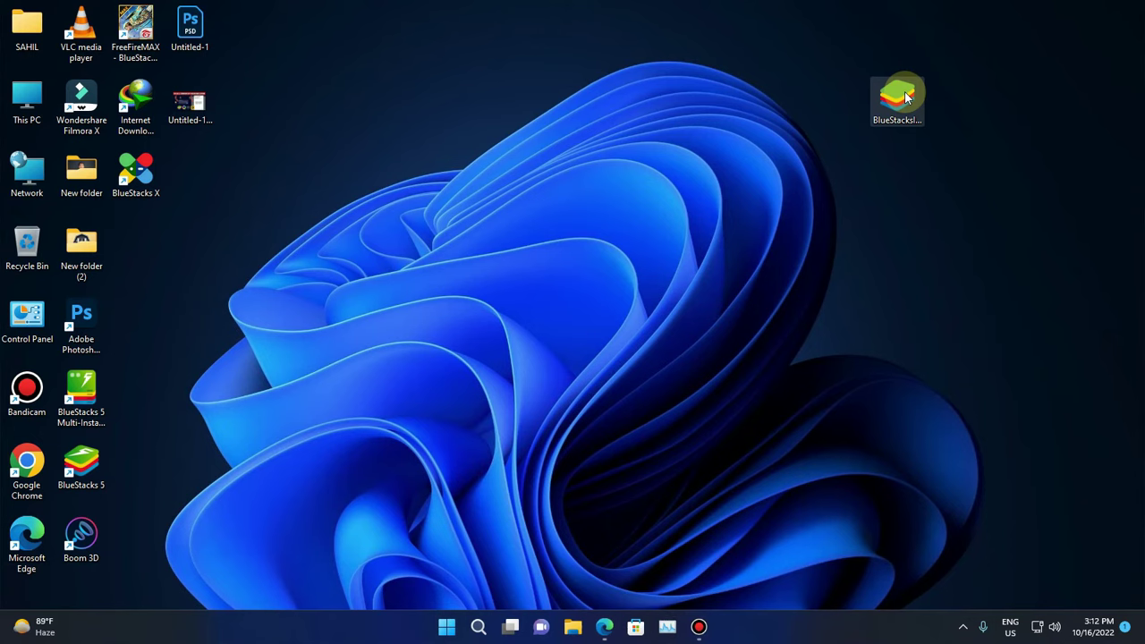
- Switch to Microsoft Edge and search the web for windscribe
click(604, 626)
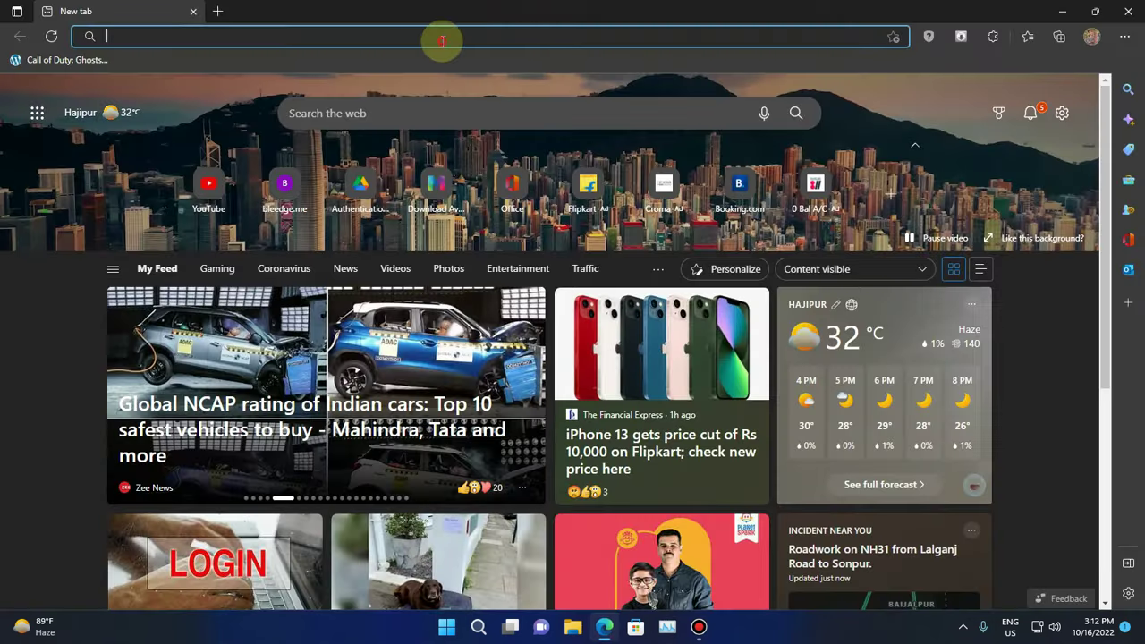
click(442, 40)
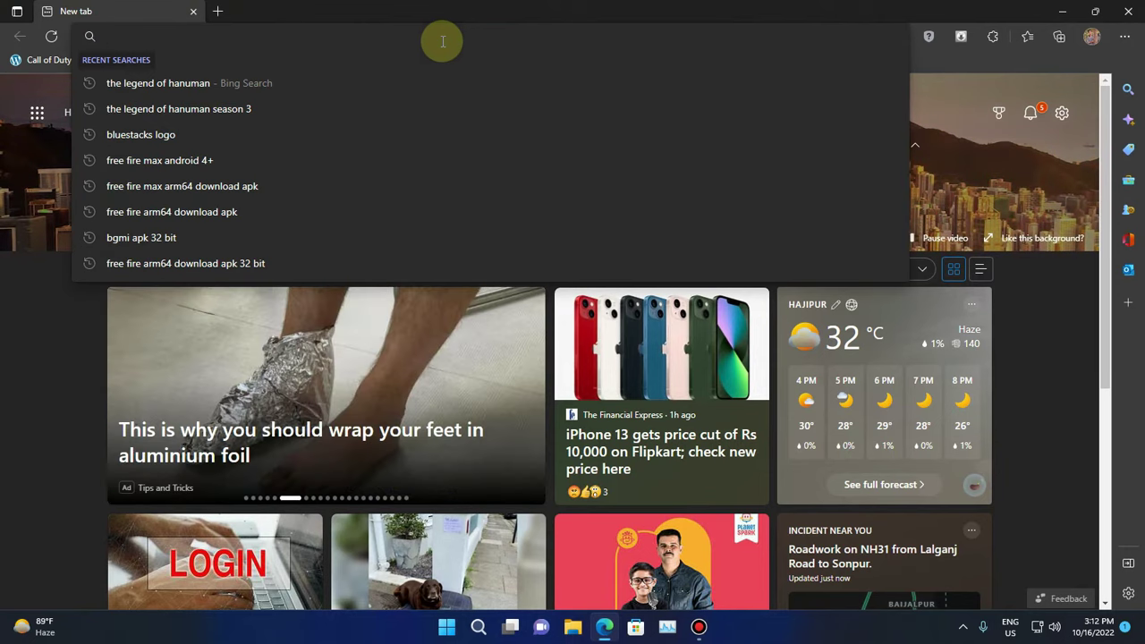
text(winscp)
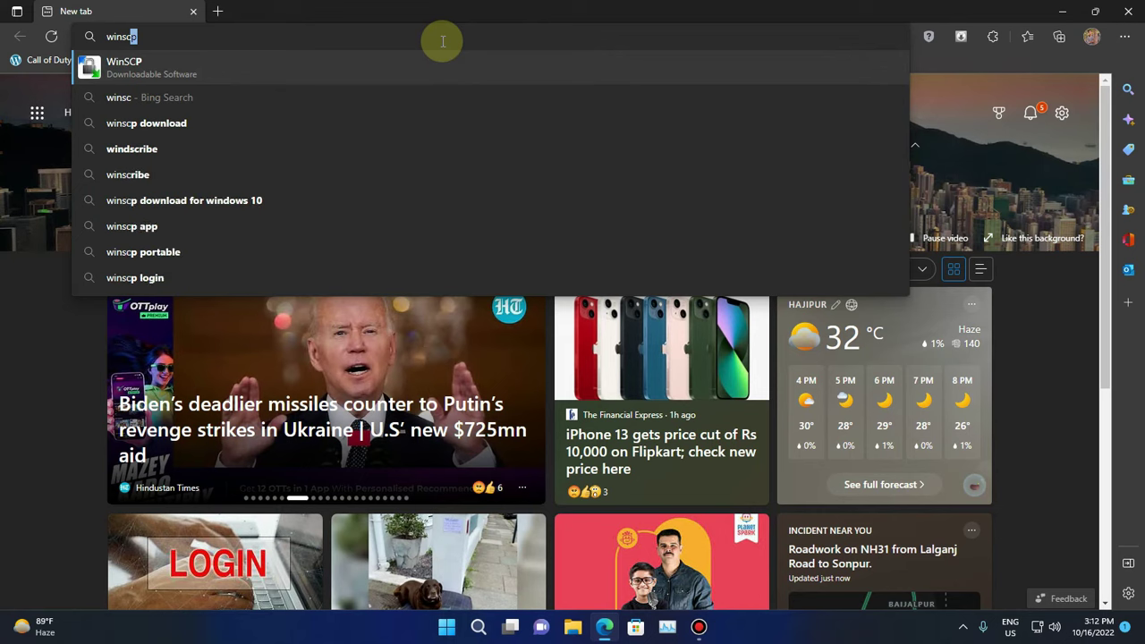
key(BackSpace)
text(ribe)
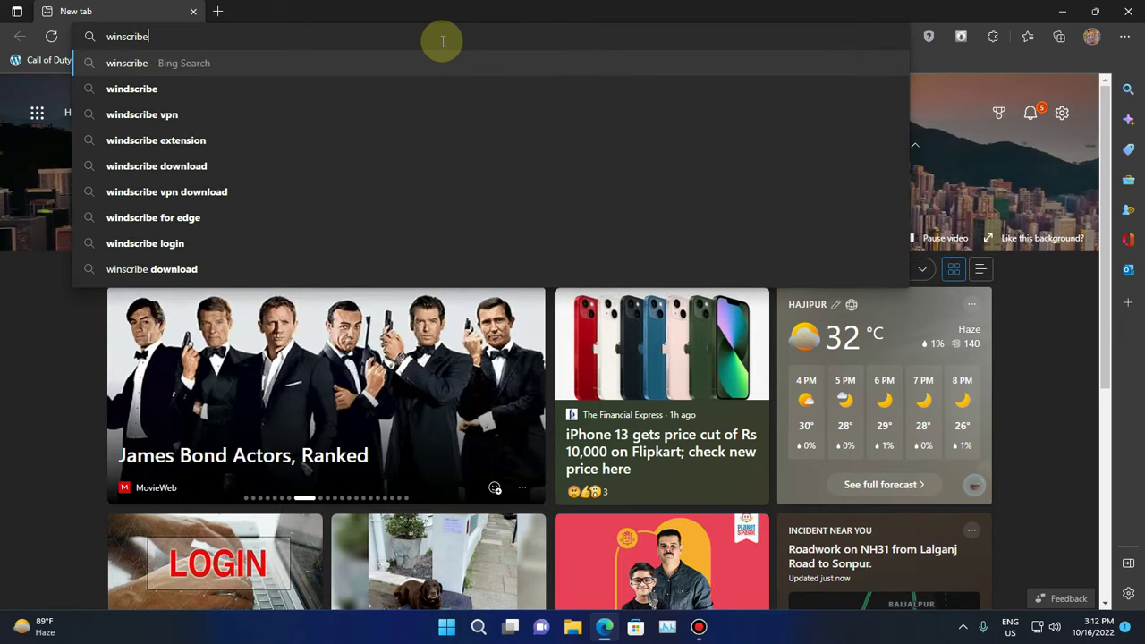
click(171, 89)
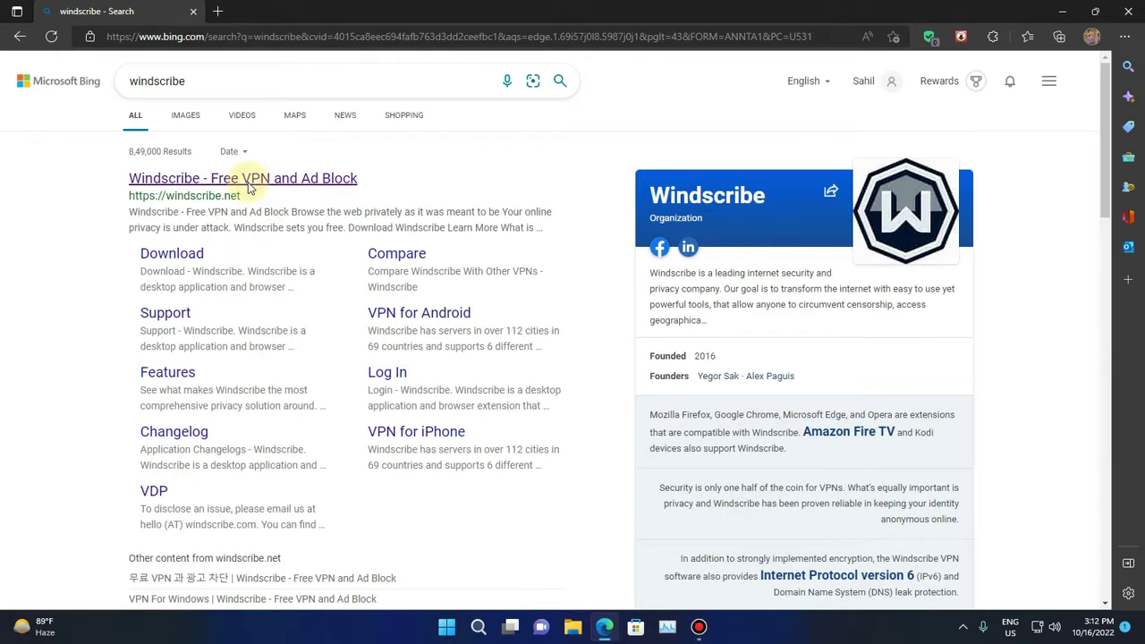
- Open the windscribe.net website from the search results and close the search results page
click(247, 180)
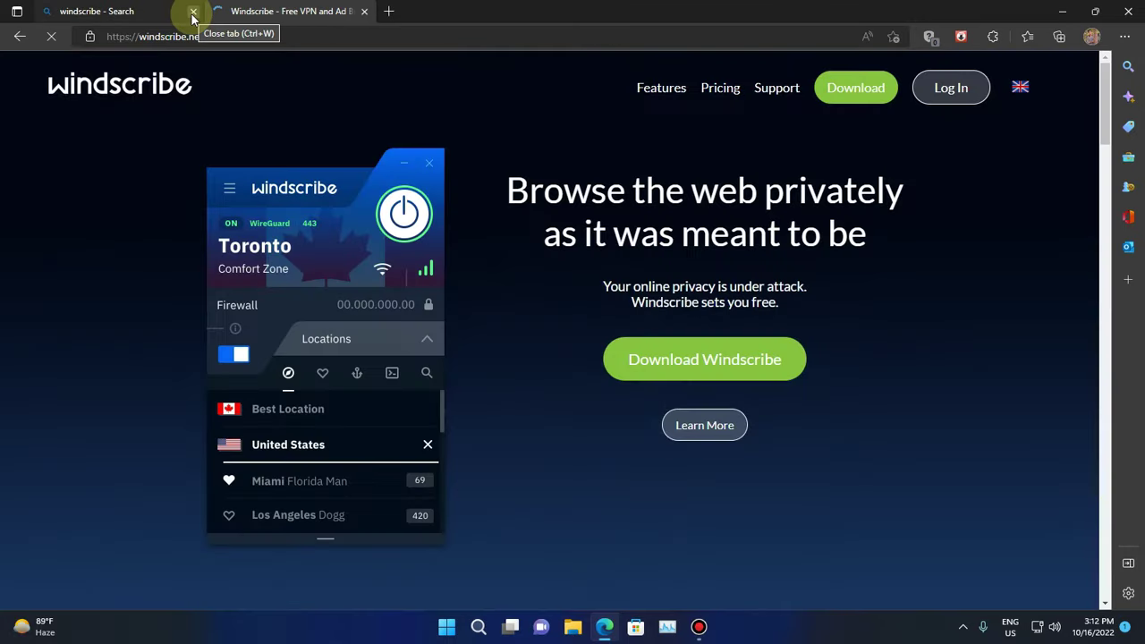
click(193, 12)
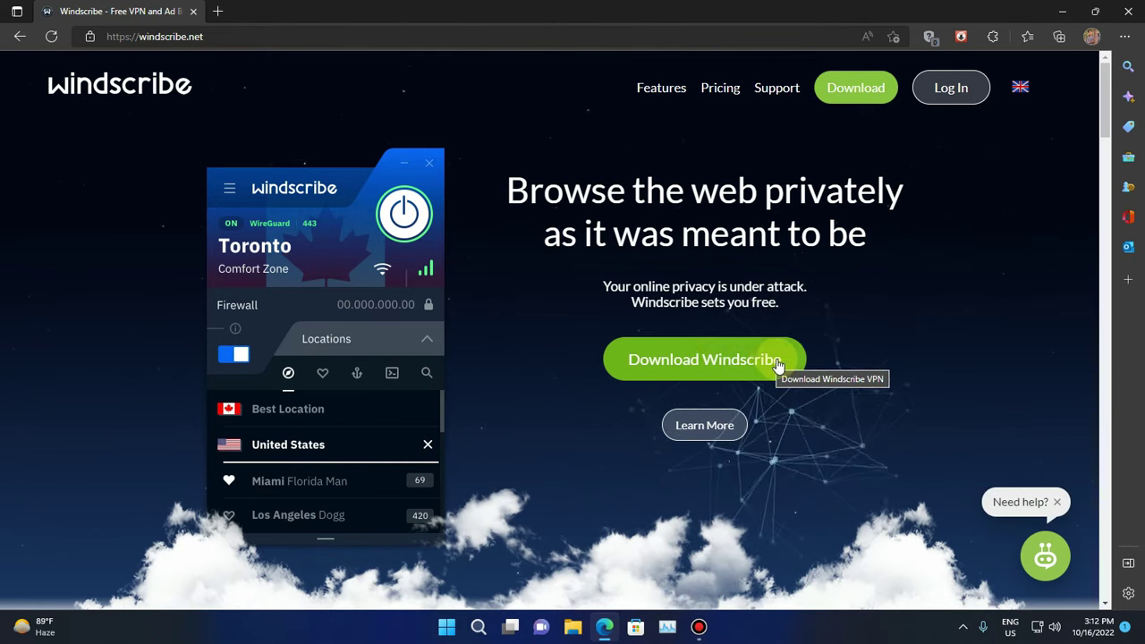
click(1063, 11)
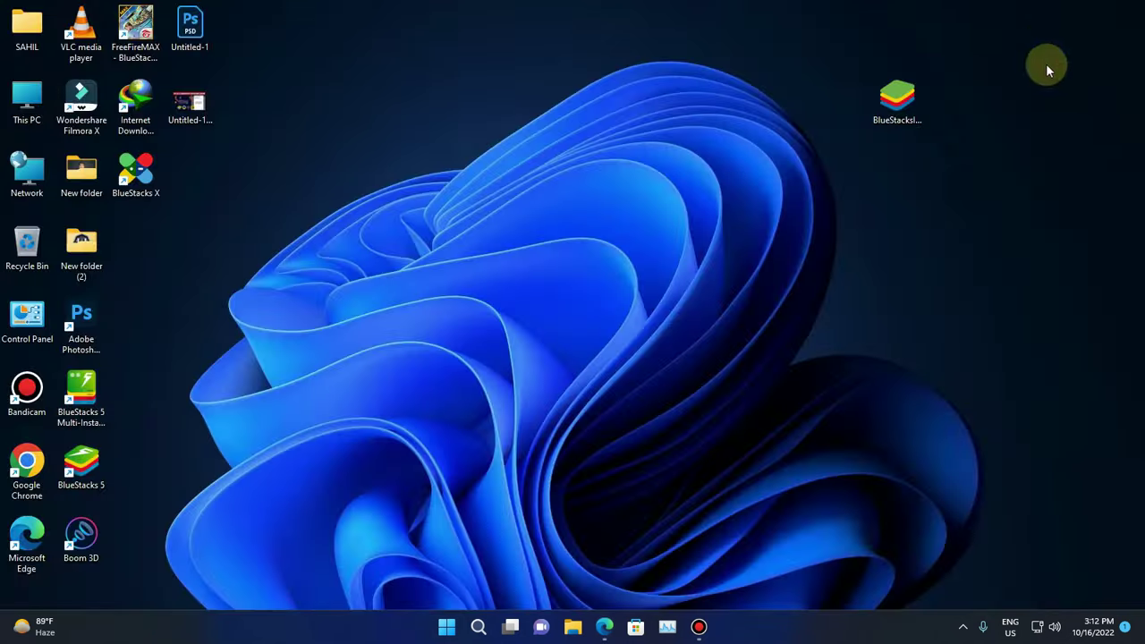
- Launch the installed Windscribe VPN application and reposition its window on the desktop
click(963, 627)
click(542, 260)
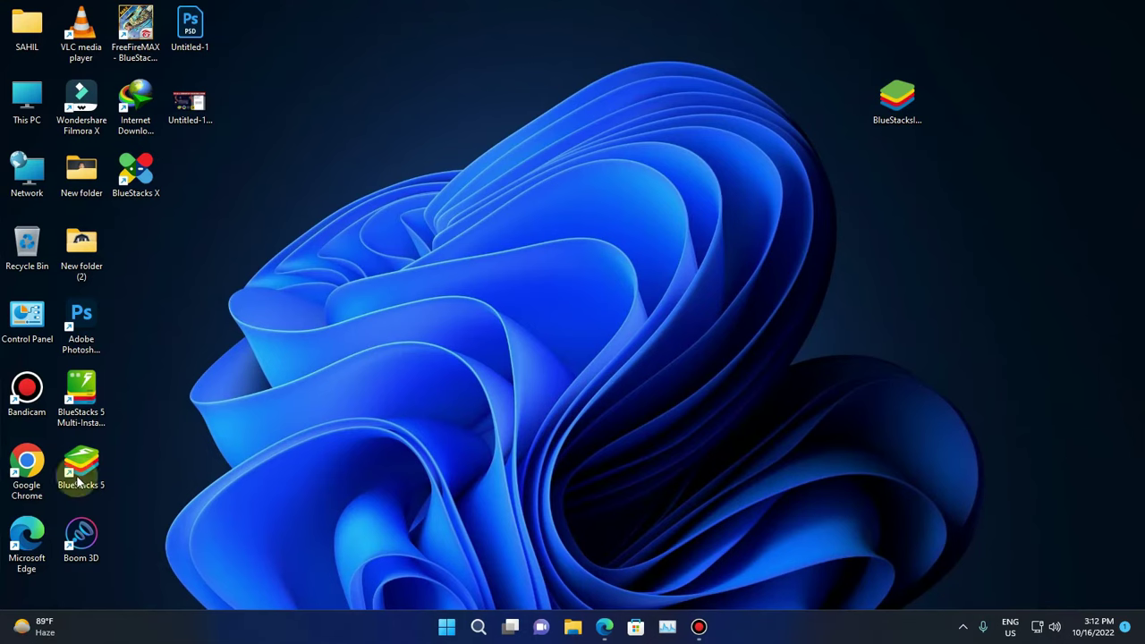
click(447, 627)
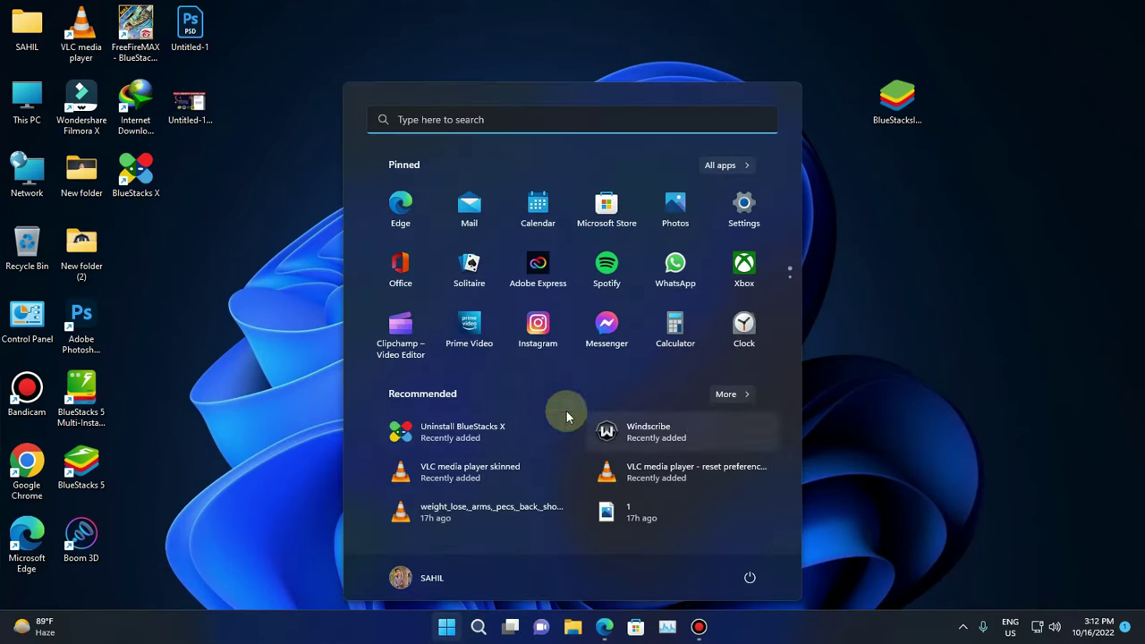
click(667, 433)
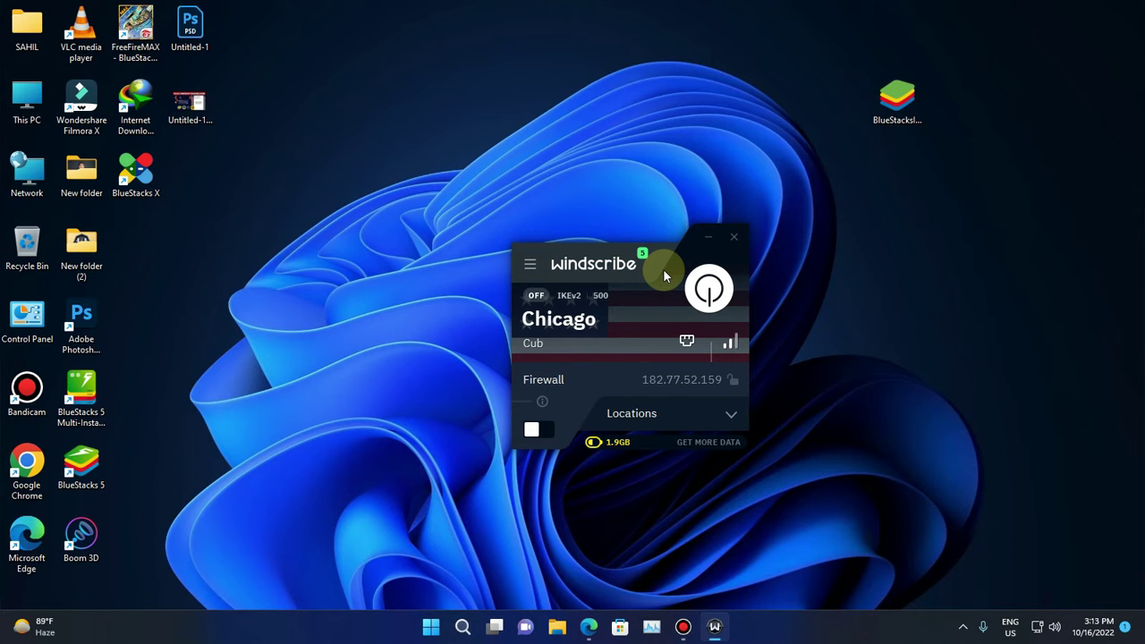
drag(660, 253, 684, 216)
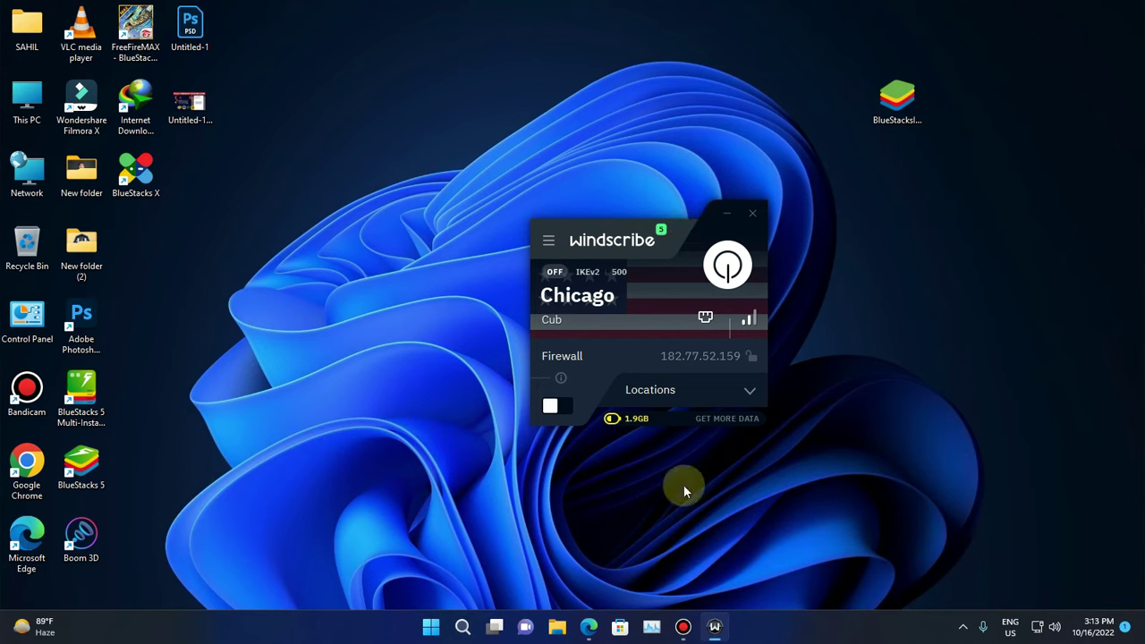
- Expand the VPN location list and look through the servers offered under US West
click(589, 626)
click(716, 393)
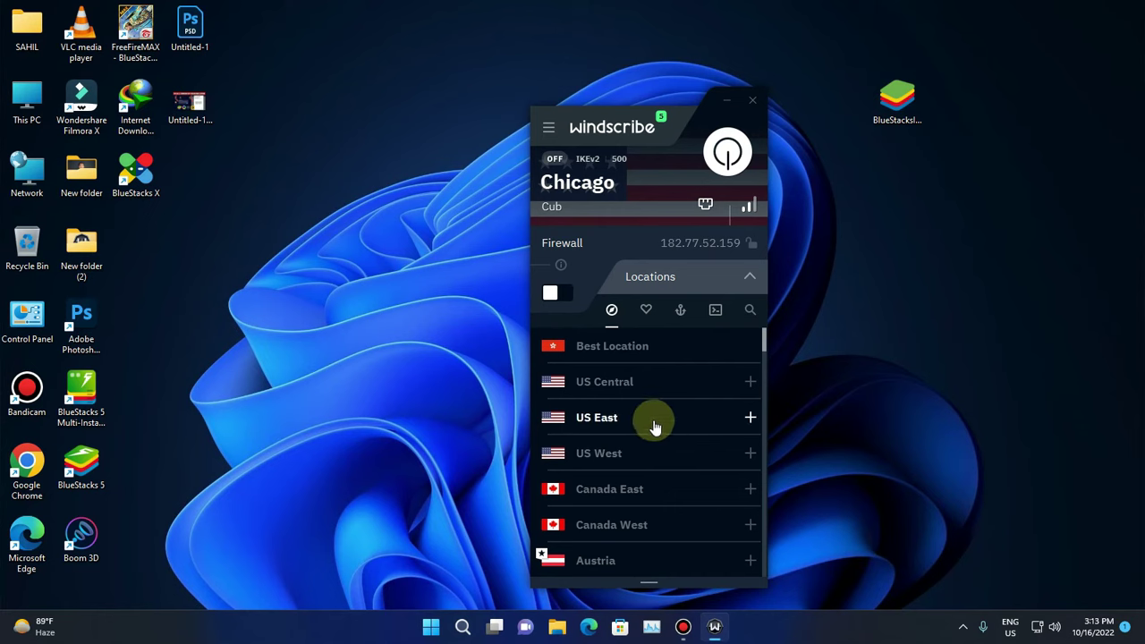
click(649, 452)
scroll(648, 503, down, 5)
scroll(647, 489, up, 1)
scroll(644, 481, down, 2)
scroll(644, 480, up, 5)
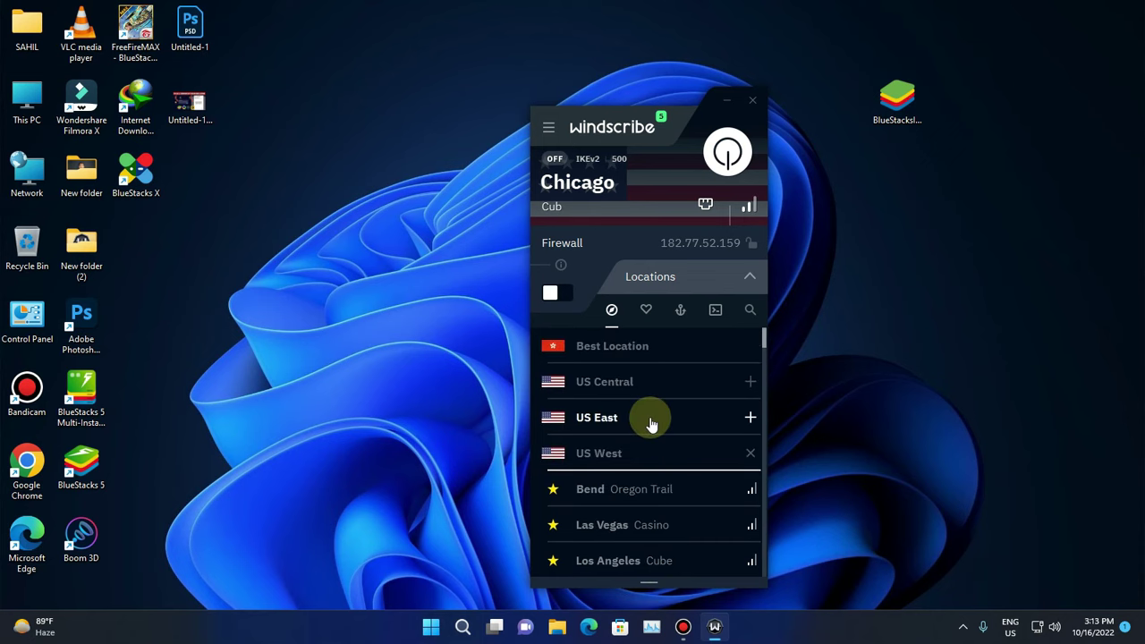
- Connect the VPN to the Chicago Cub server under US East and minimize the Windscribe window
click(644, 416)
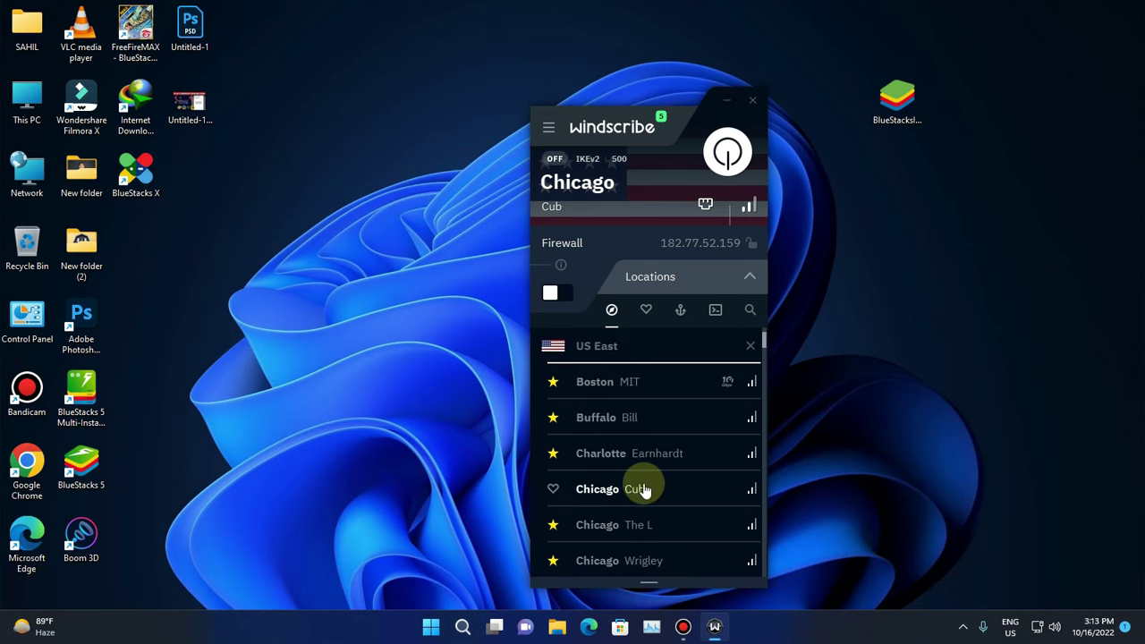
scroll(640, 478, down, 5)
scroll(635, 448, down, 2)
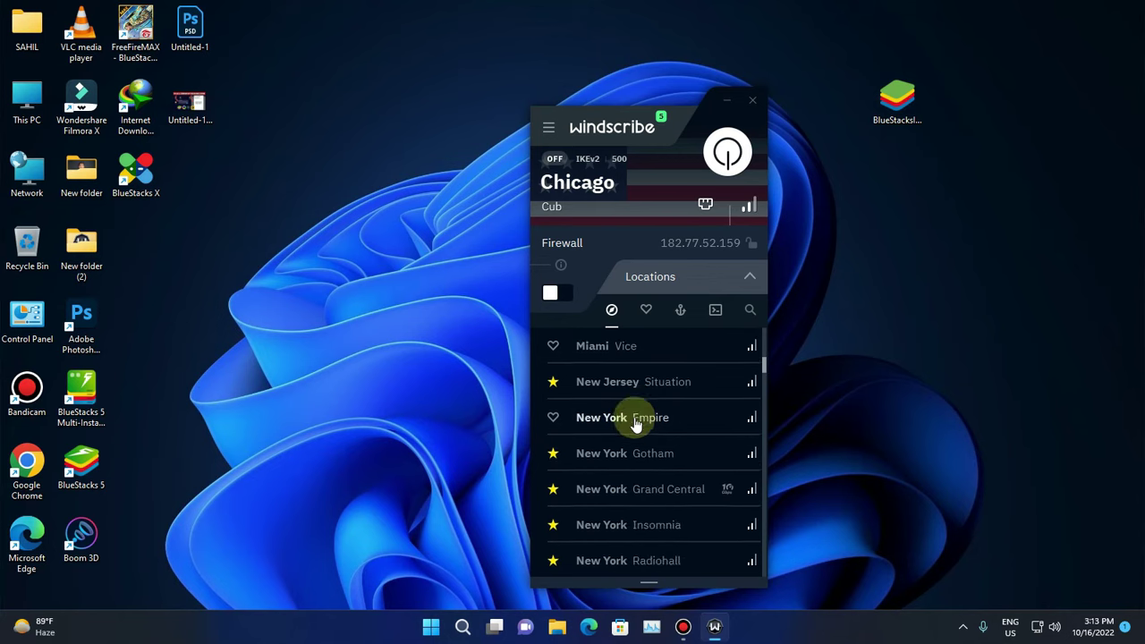
scroll(624, 557, down, 1)
scroll(614, 550, up, 5)
scroll(599, 537, up, 4)
scroll(606, 483, down, 2)
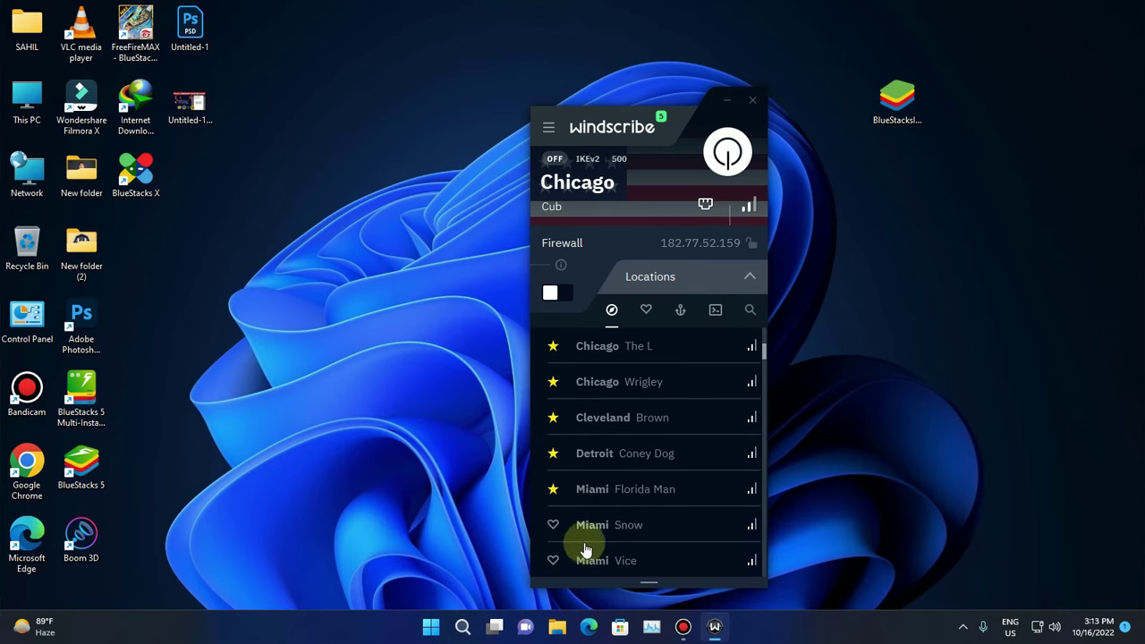
scroll(608, 523, down, 1)
scroll(607, 518, up, 3)
scroll(608, 510, up, 2)
click(654, 454)
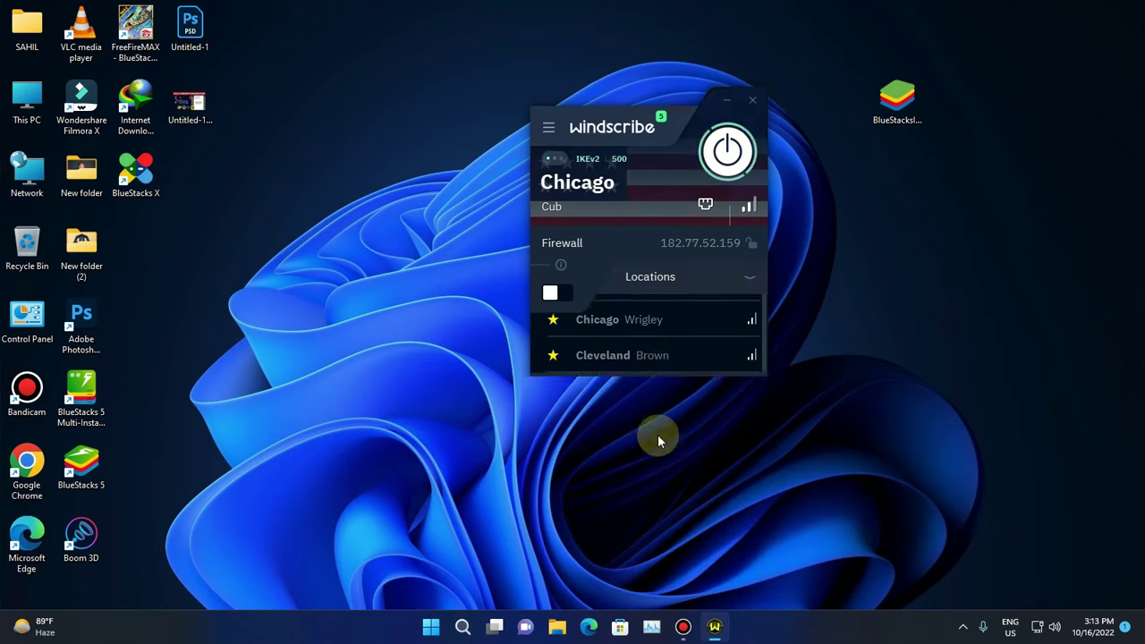
drag(698, 103, 723, 309)
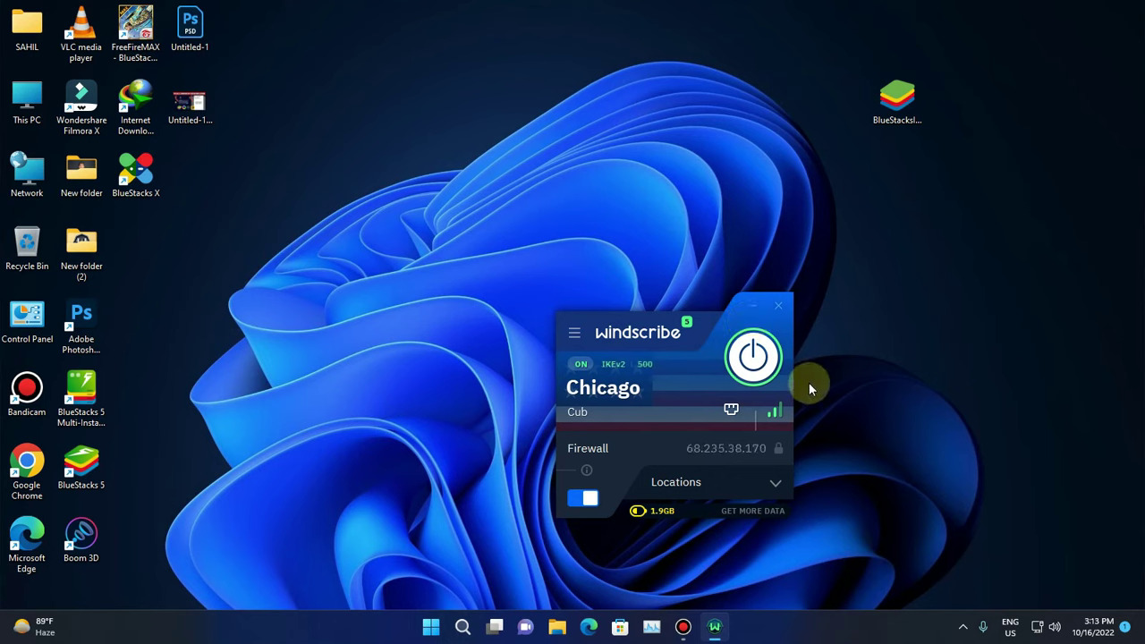
click(753, 306)
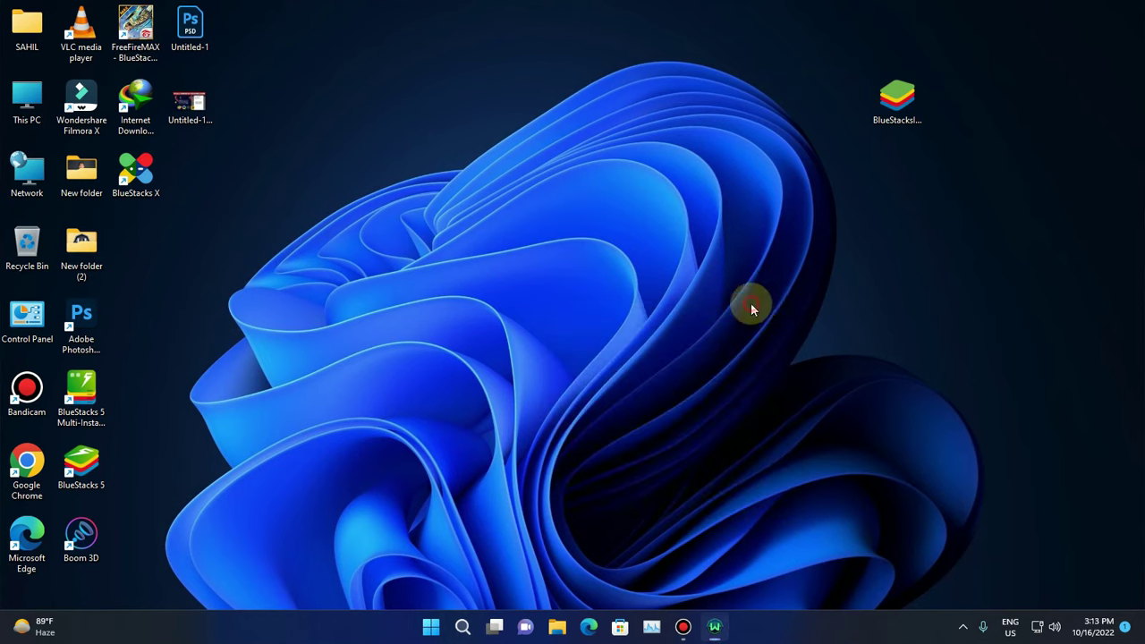
- Switch to Microsoft Edge and search the web for nvidia geforce now
click(588, 628)
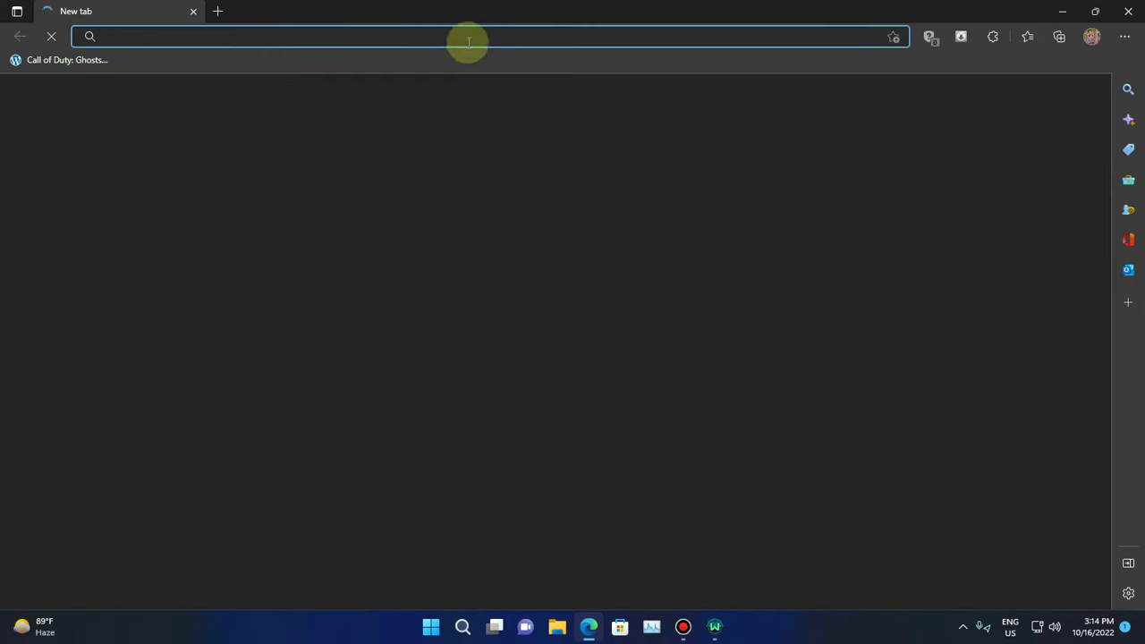
click(470, 36)
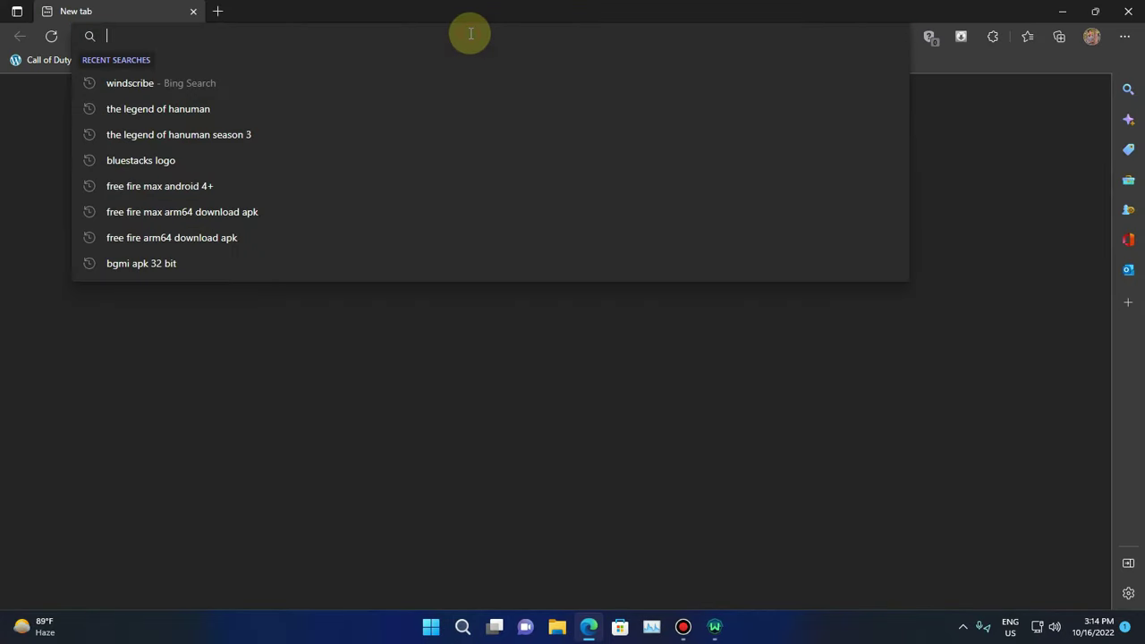
text(nvi)
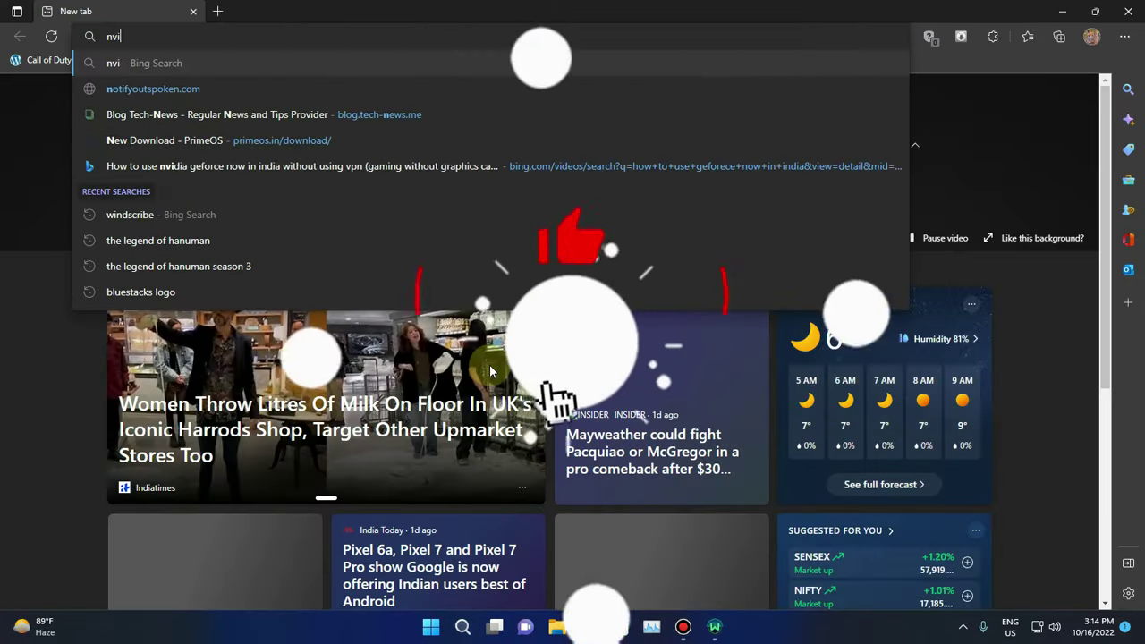
text(dia )
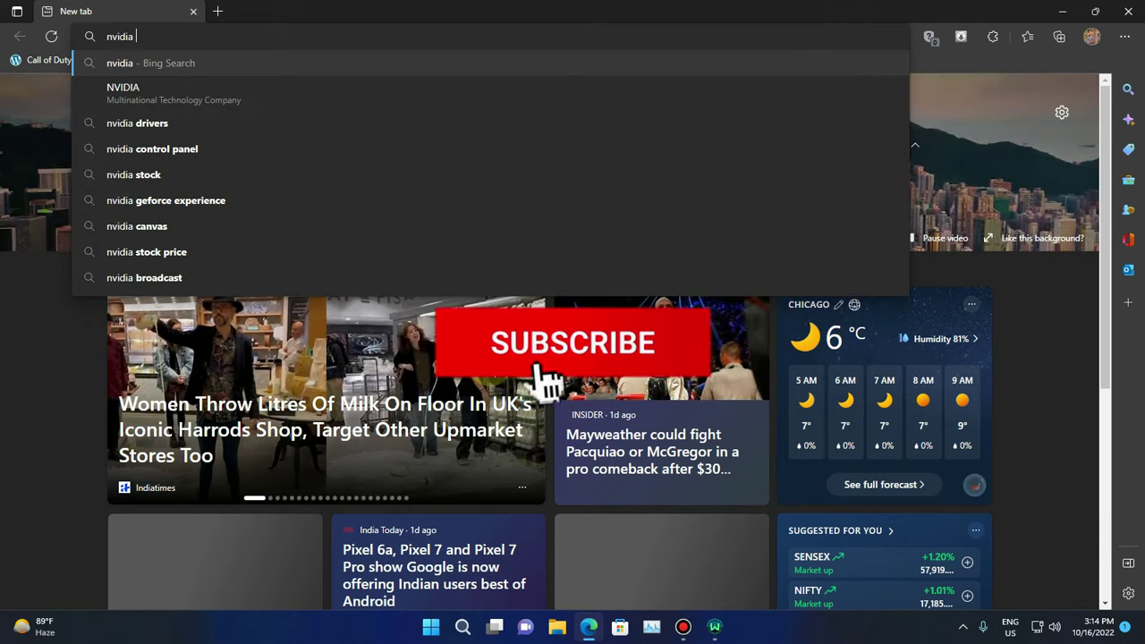
text(geforce)
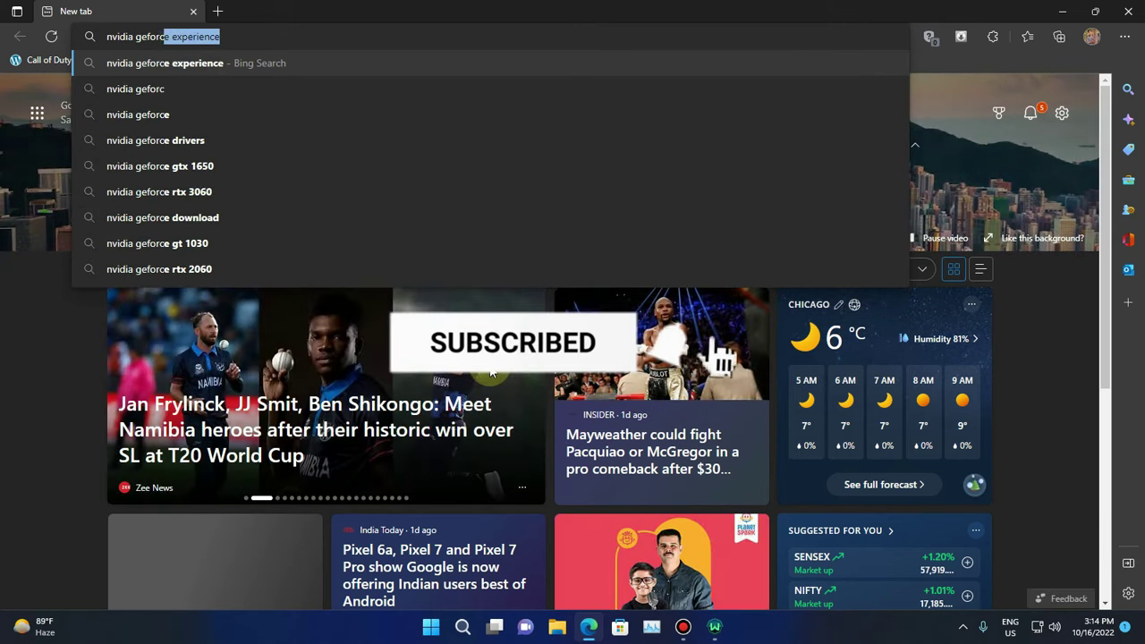
text( now)
key(Return)
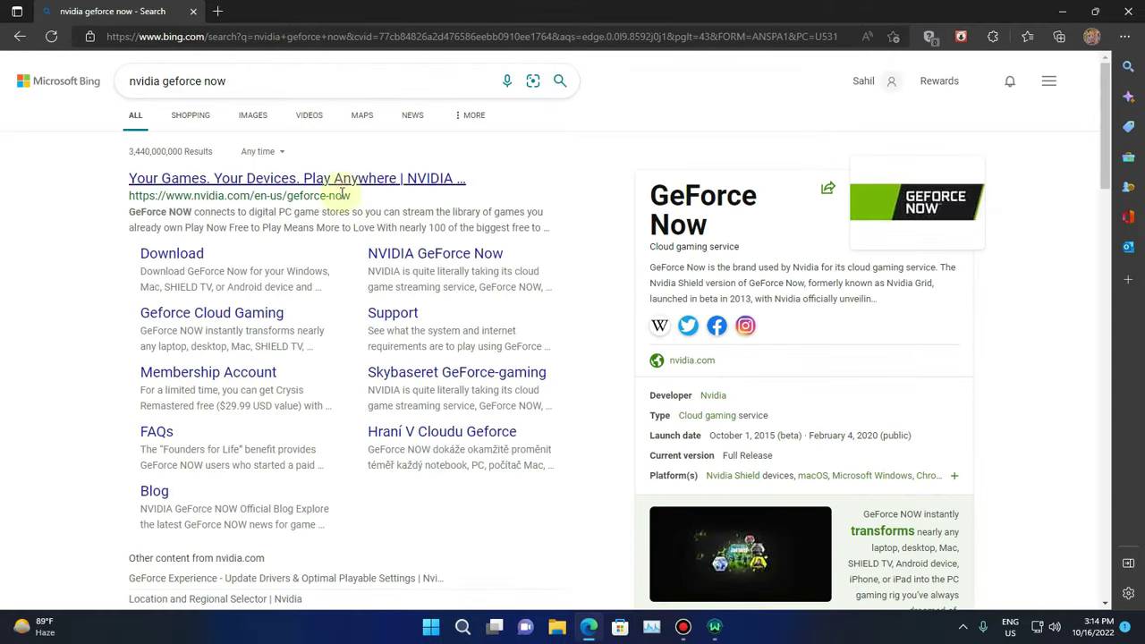
- Open the official nvidia.com GeForce NOW page from the search results
scroll(345, 374, down, 2)
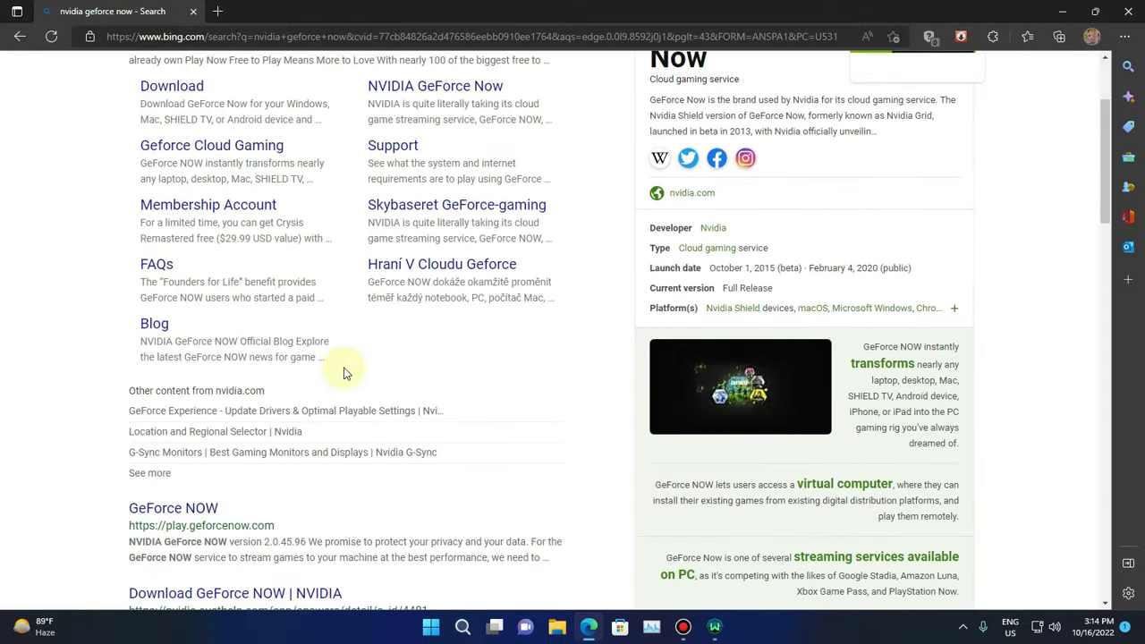
scroll(307, 494, up, 2)
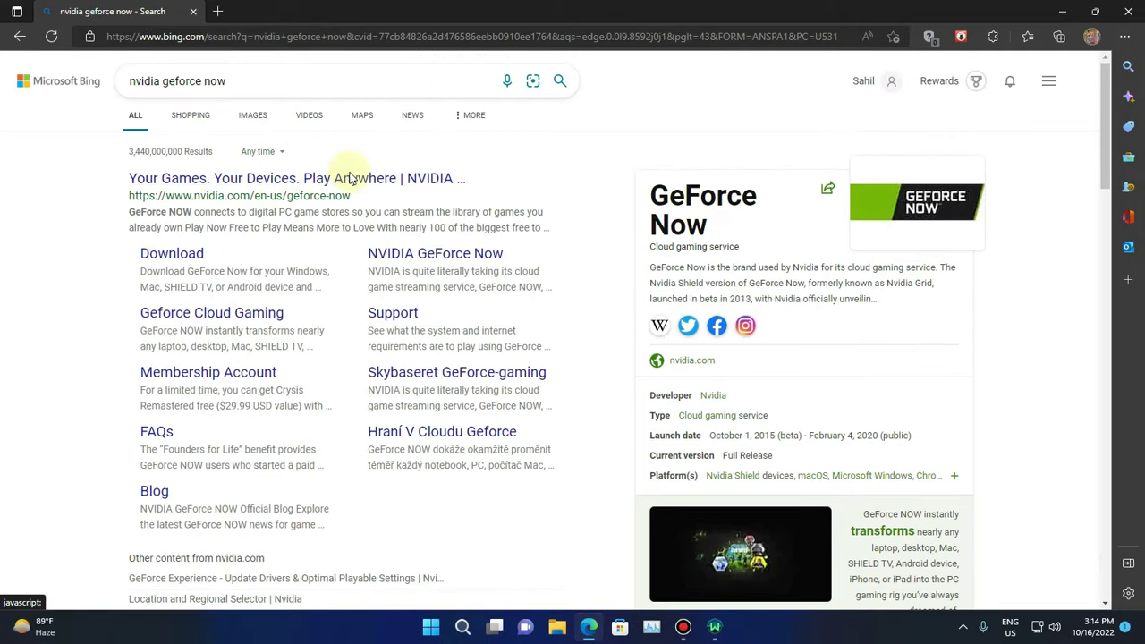
click(306, 184)
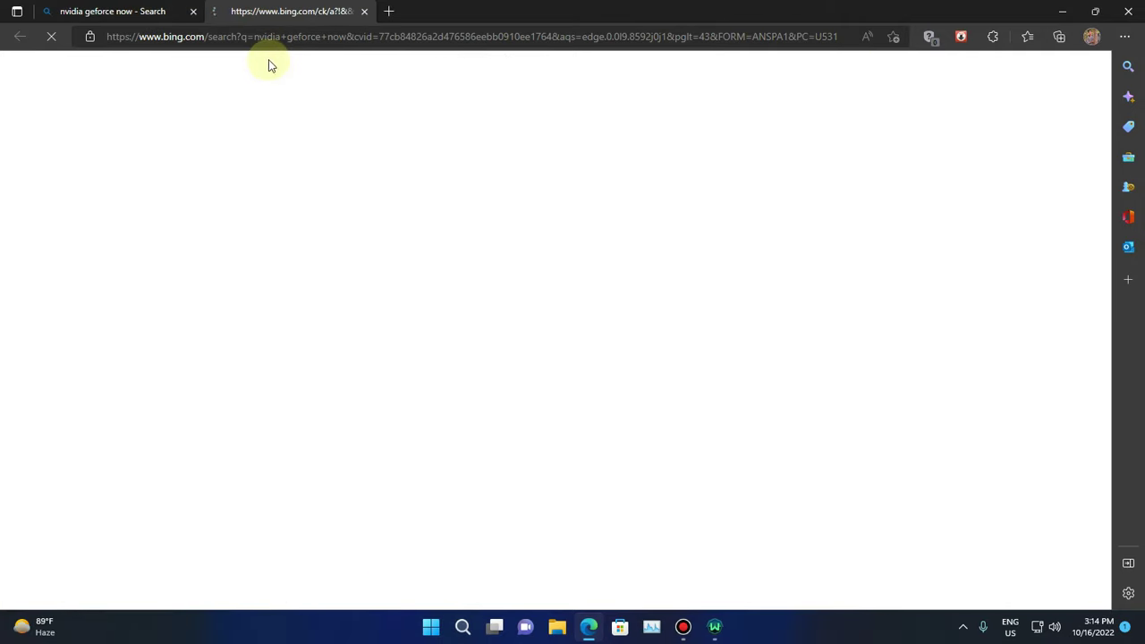